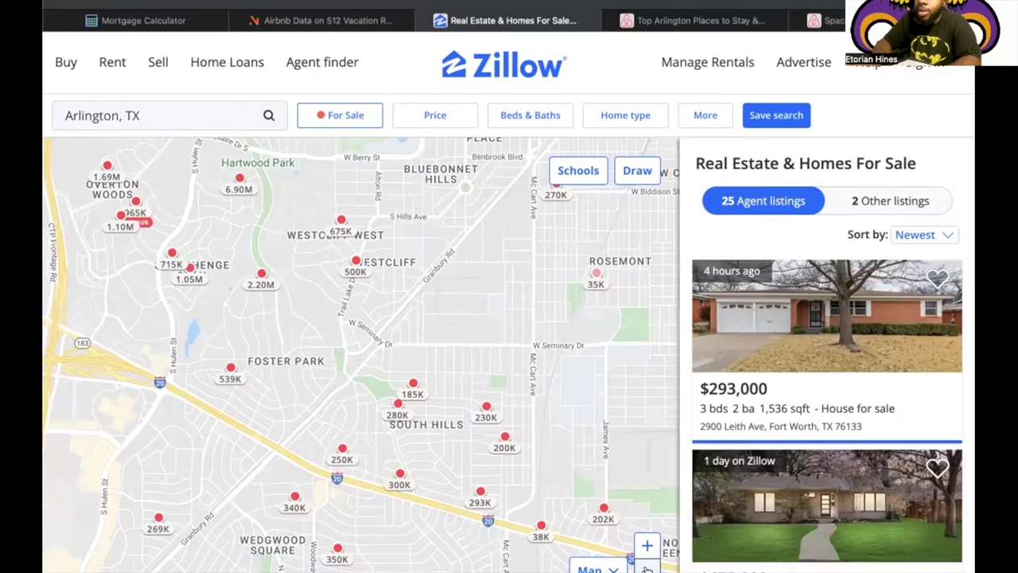
Find the $215,000 three-bedroom house for sale east of downtown Fort Worth on the map and open its listing.
left_click(647, 568)
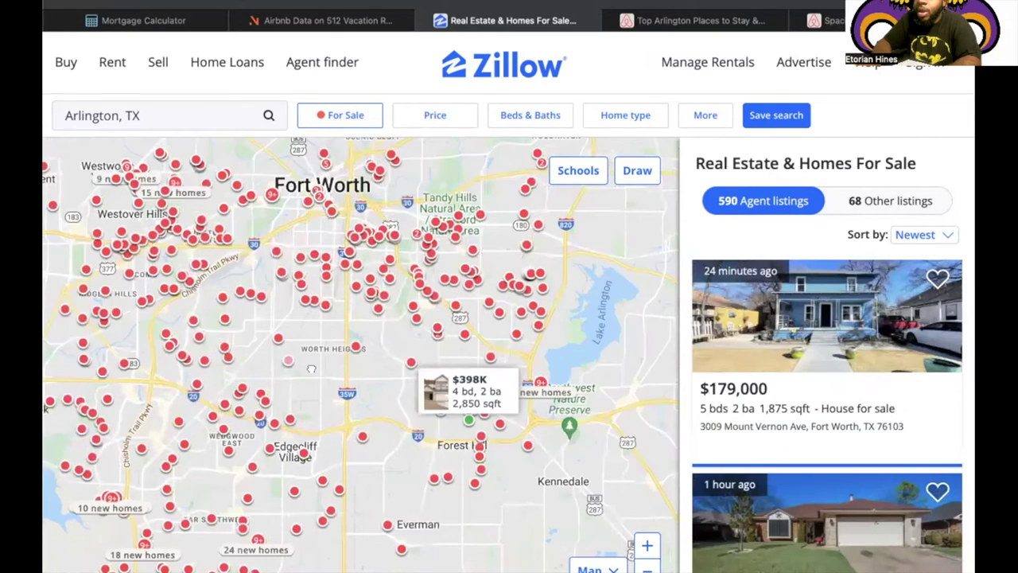
left_click_drag(622, 253, 415, 317)
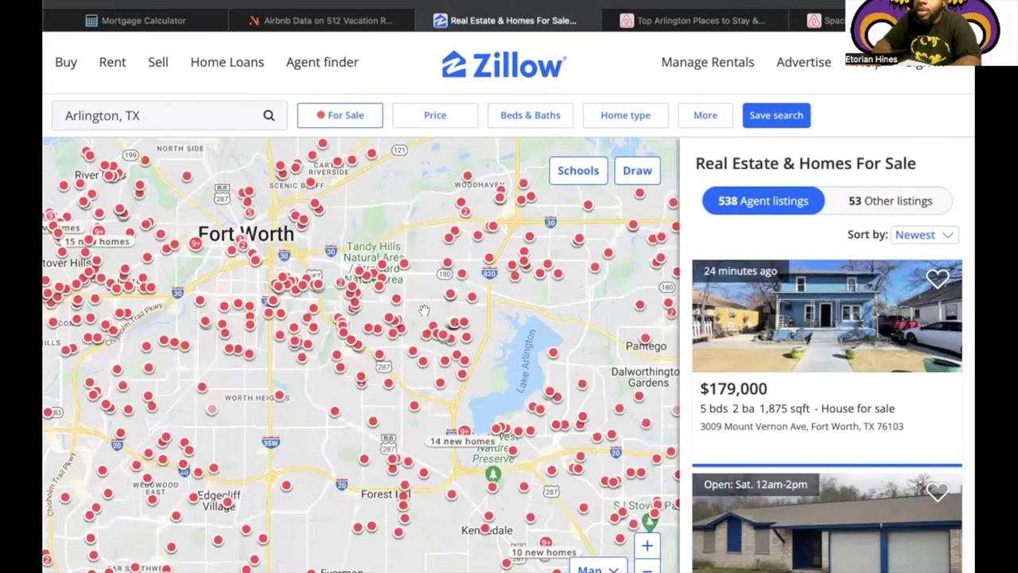
scroll(425, 310, "up", 2)
scroll(426, 310, "up", 2)
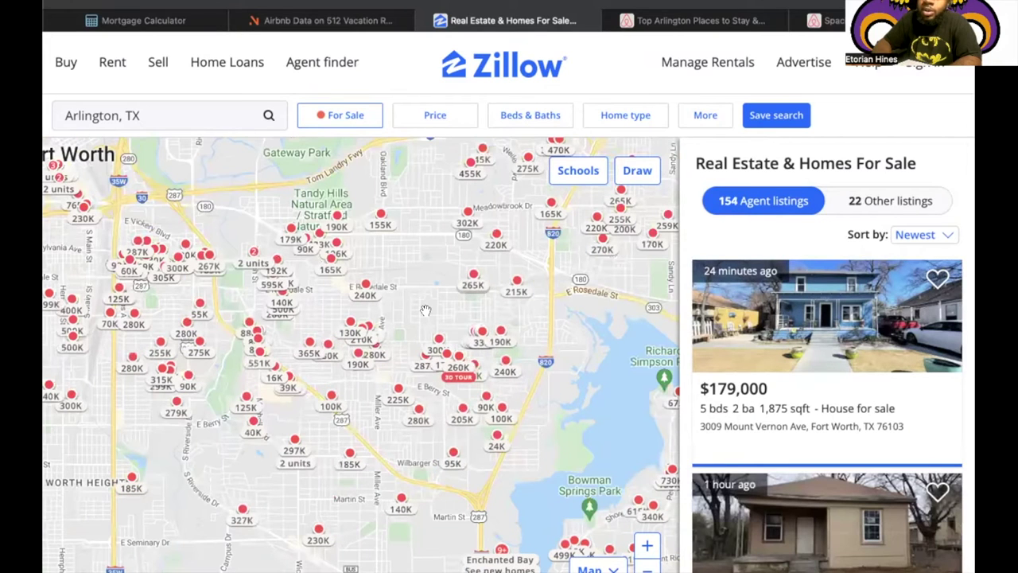
left_click_drag(425, 310, 336, 364)
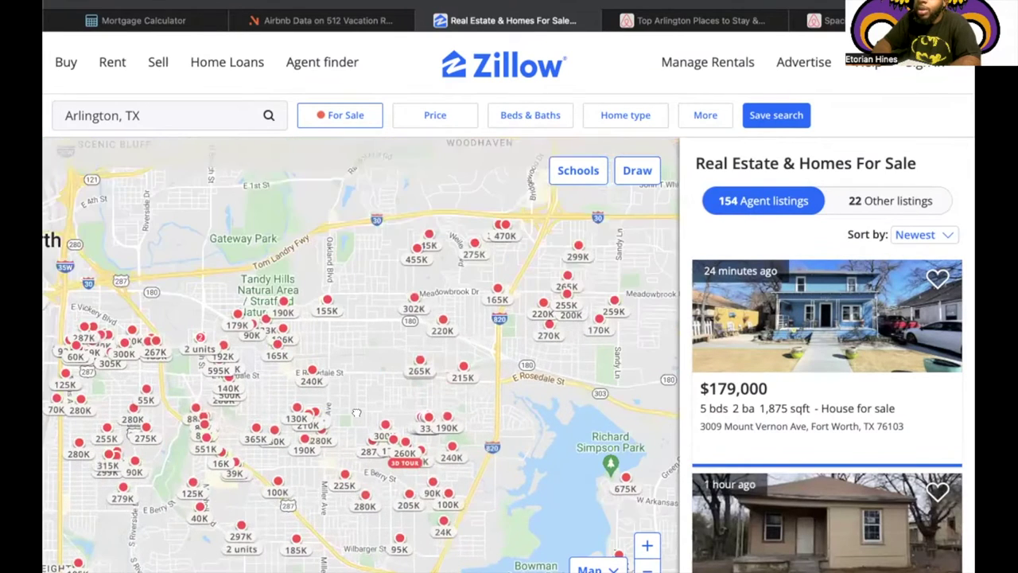
left_click_drag(515, 297, 493, 354)
left_click_drag(436, 393, 410, 406)
left_click(410, 406)
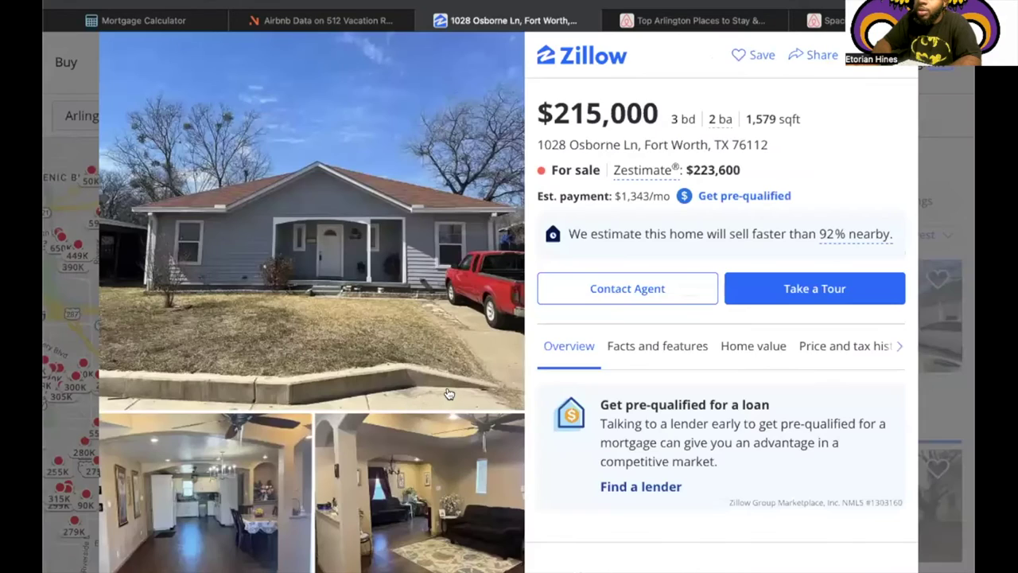
scroll(449, 393, "down", 3)
scroll(450, 393, "up", 5)
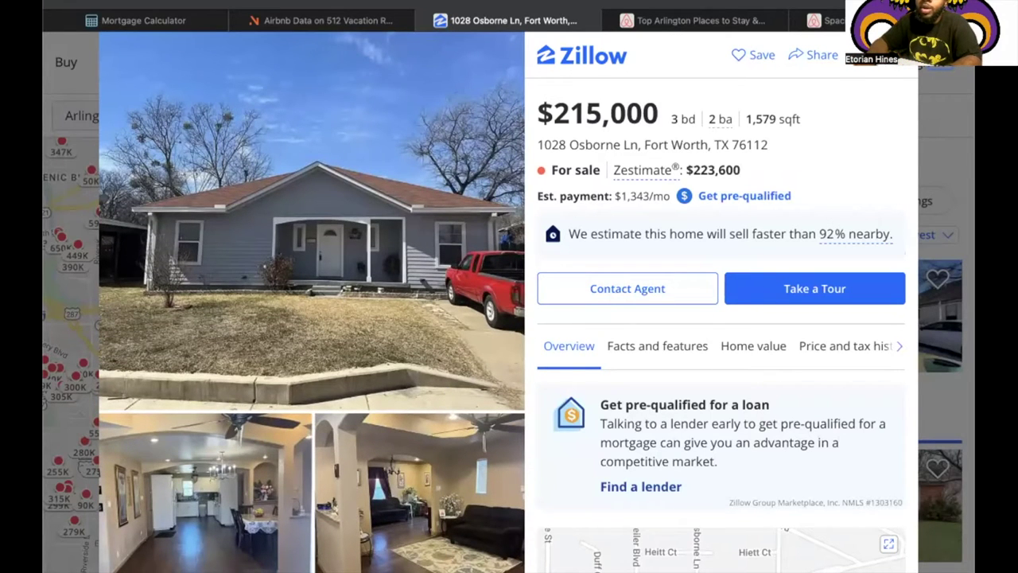
Switch to the Mortgage Calculator page, set the home value to 215000 and recalculate the mortgage.
left_click(164, 21)
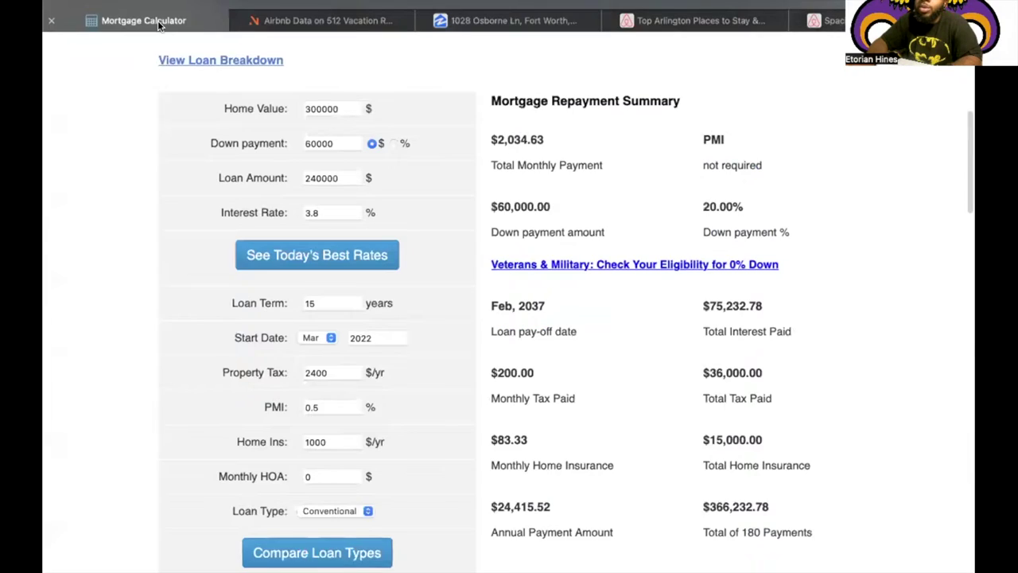
double_click(331, 108)
key("BackSpace")
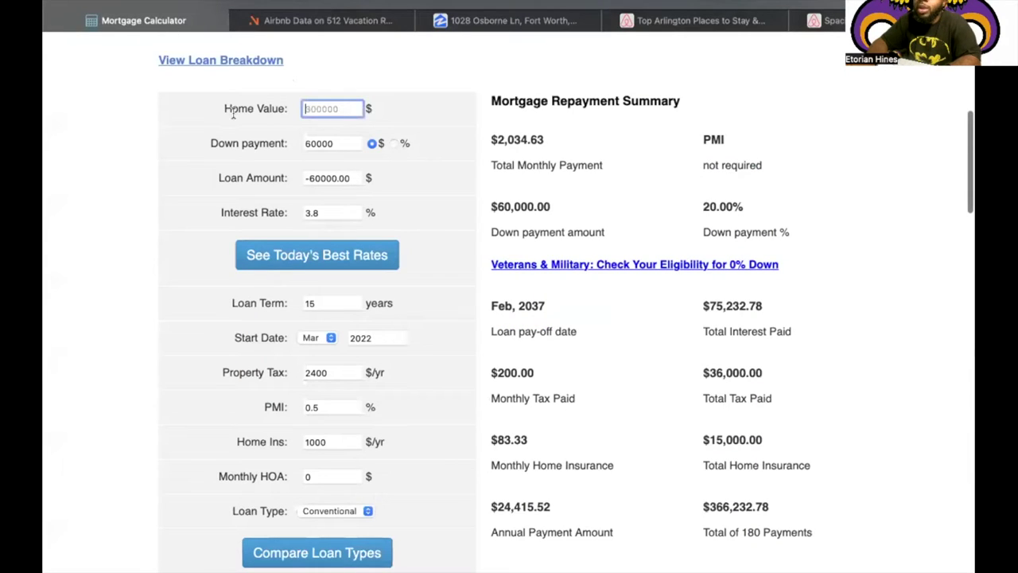
type("215")
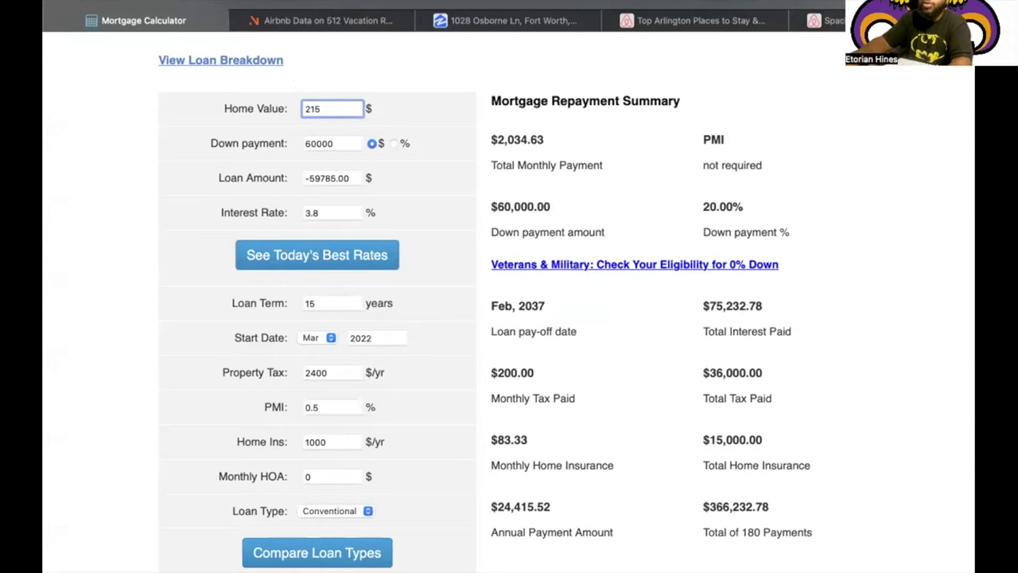
type("000")
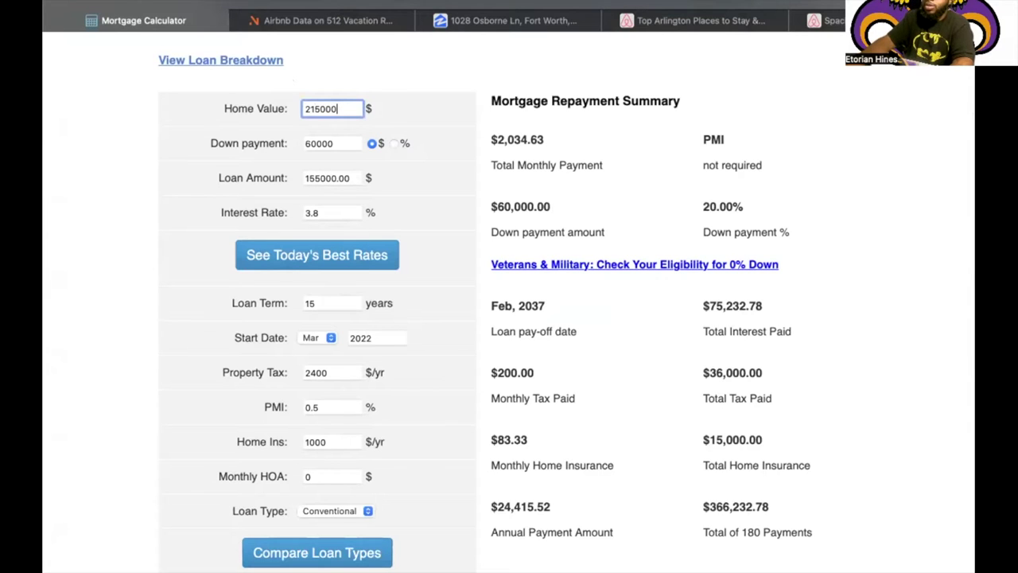
key("Return")
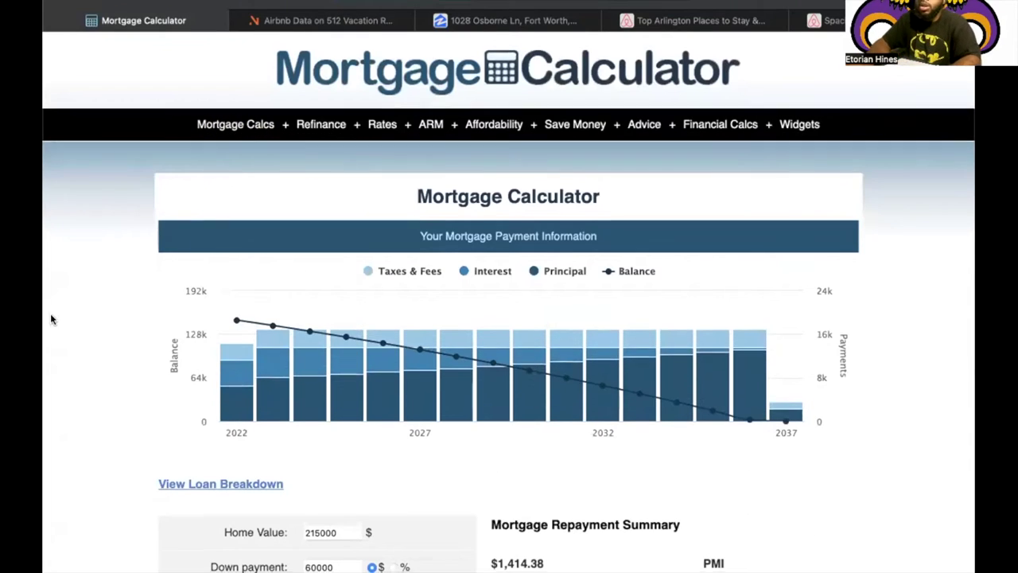
Express the down payment as a percentage, set it to 10 % and recalculate the mortgage.
scroll(51, 319, "down", 3)
scroll(51, 319, "down", 2)
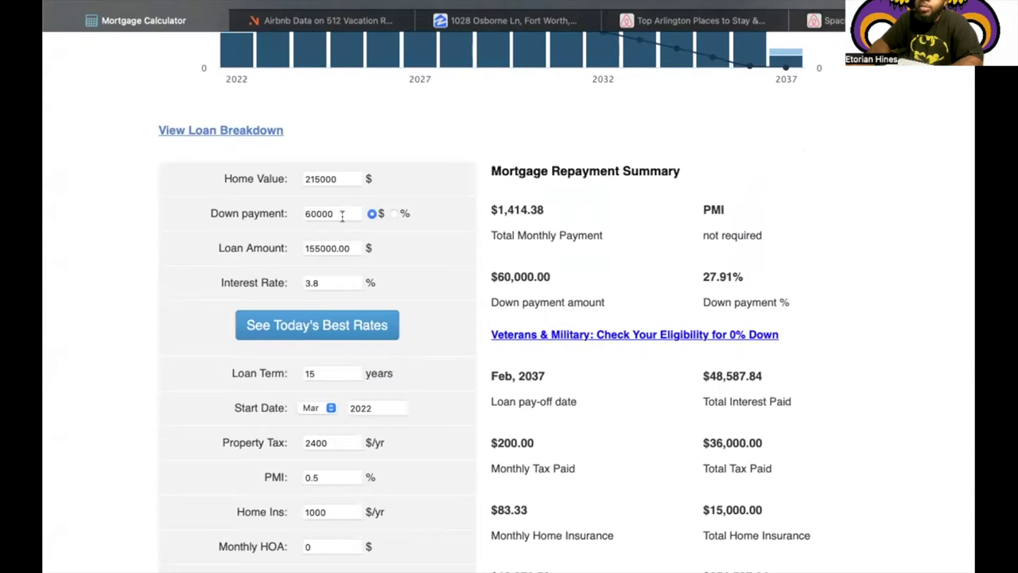
left_click(393, 214)
left_click(349, 213)
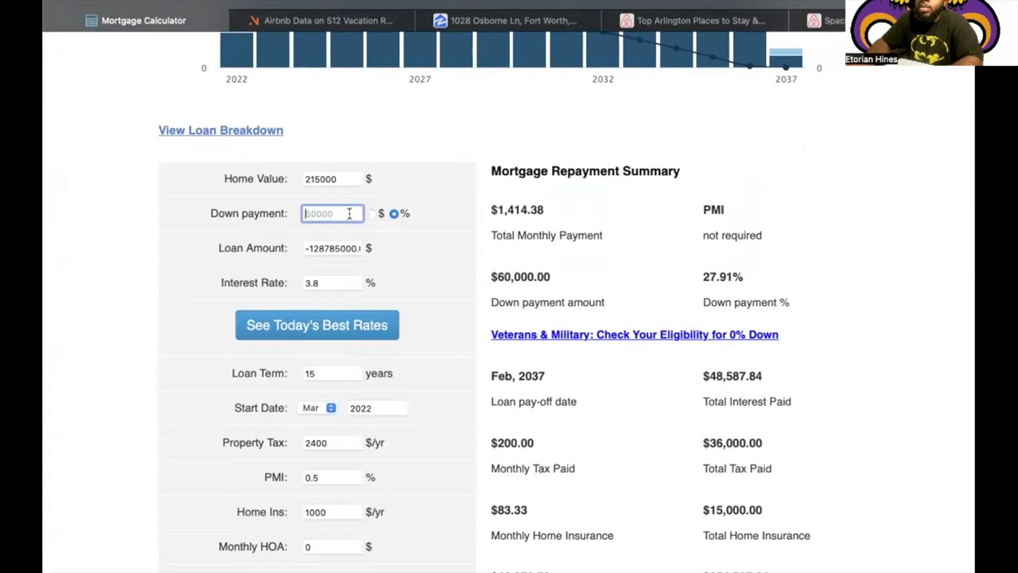
type("10")
scroll(326, 242, "up", 5)
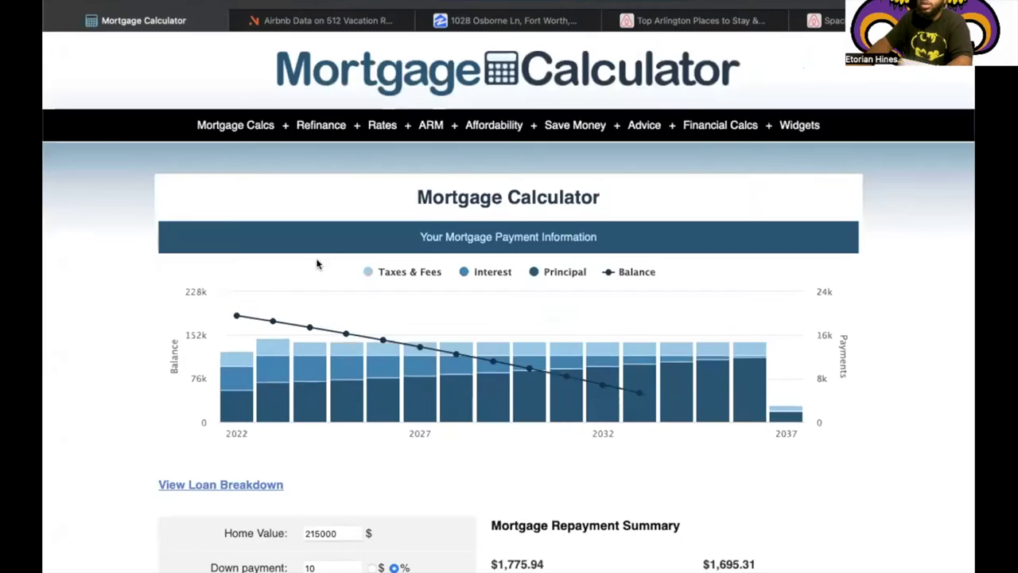
Set the down payment to 20 %, recalculate the mortgage and review the repayment summary.
scroll(238, 318, "down", 2)
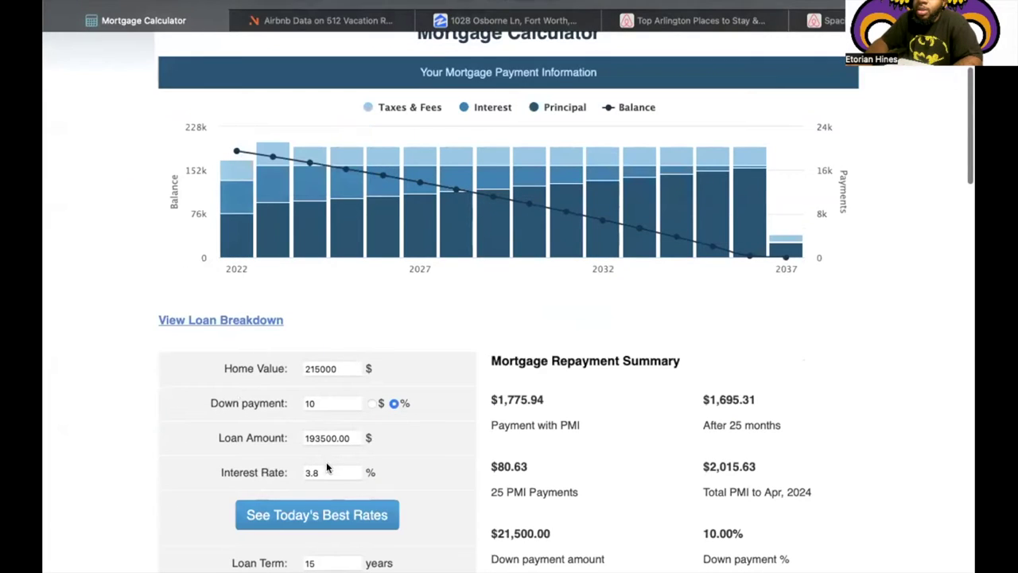
scroll(325, 458, "down", 2)
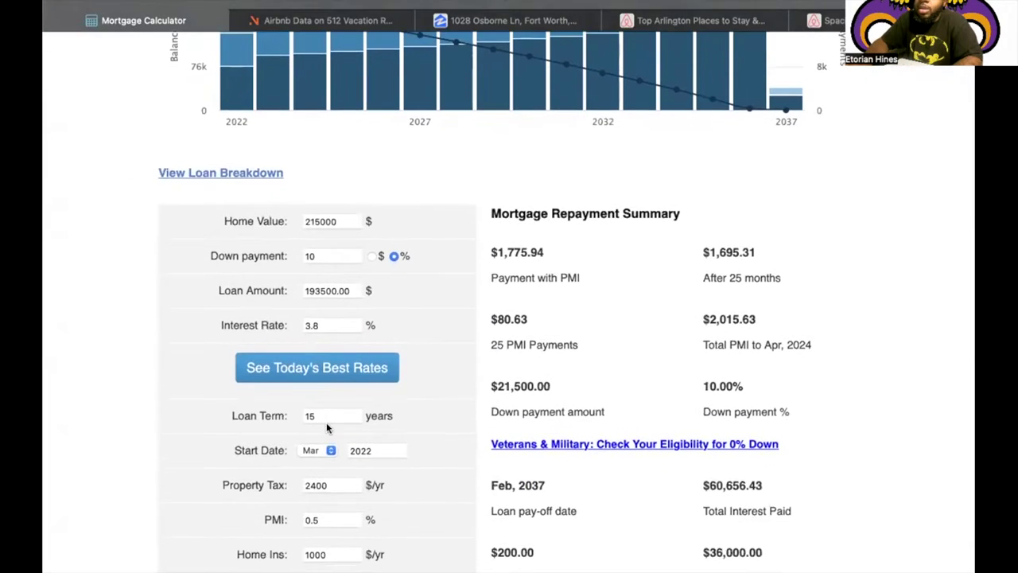
scroll(326, 428, "down", 2)
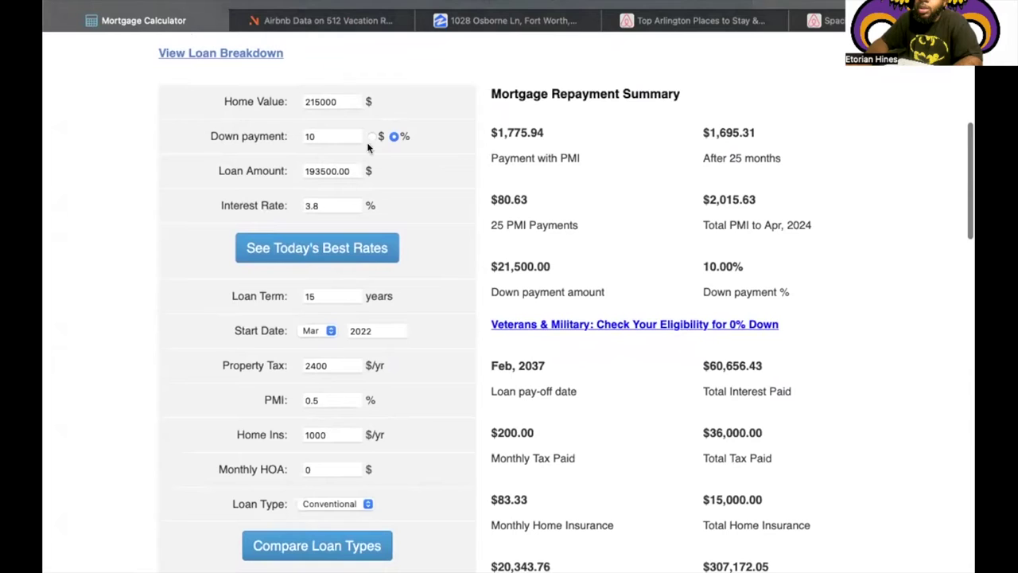
left_click(337, 135)
type("20")
key("Return")
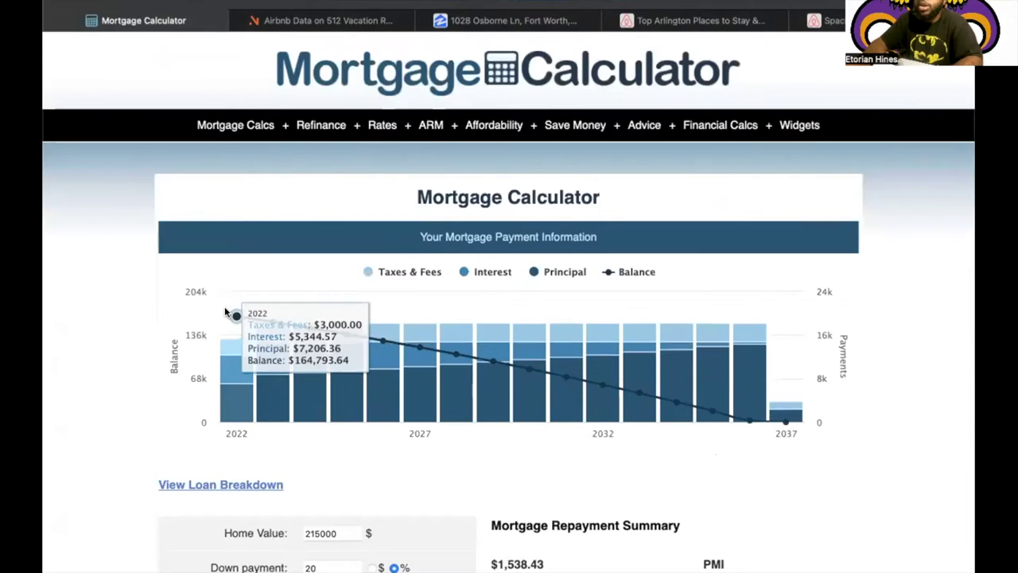
scroll(225, 312, "down", 5)
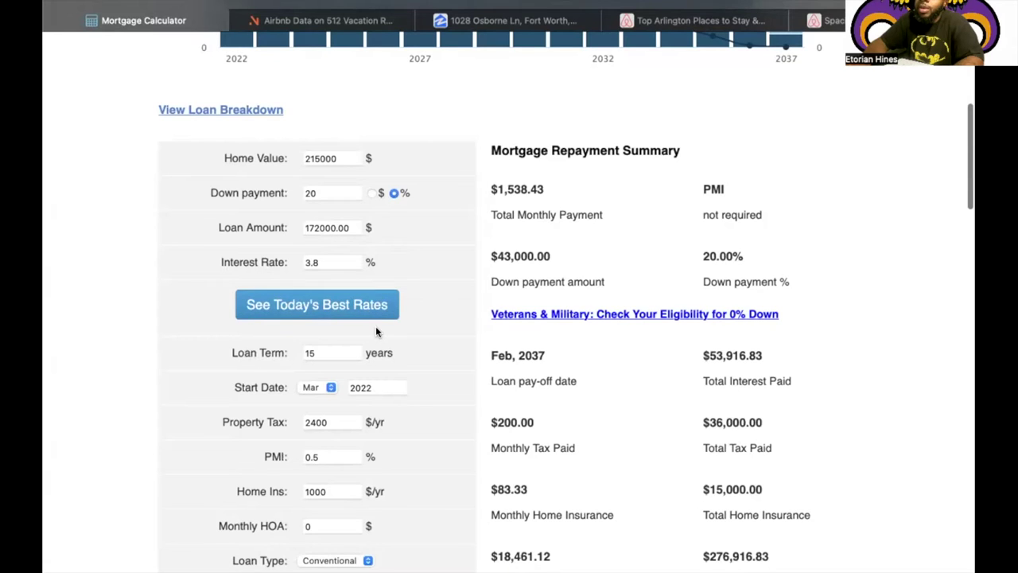
scroll(376, 328, "down", 1)
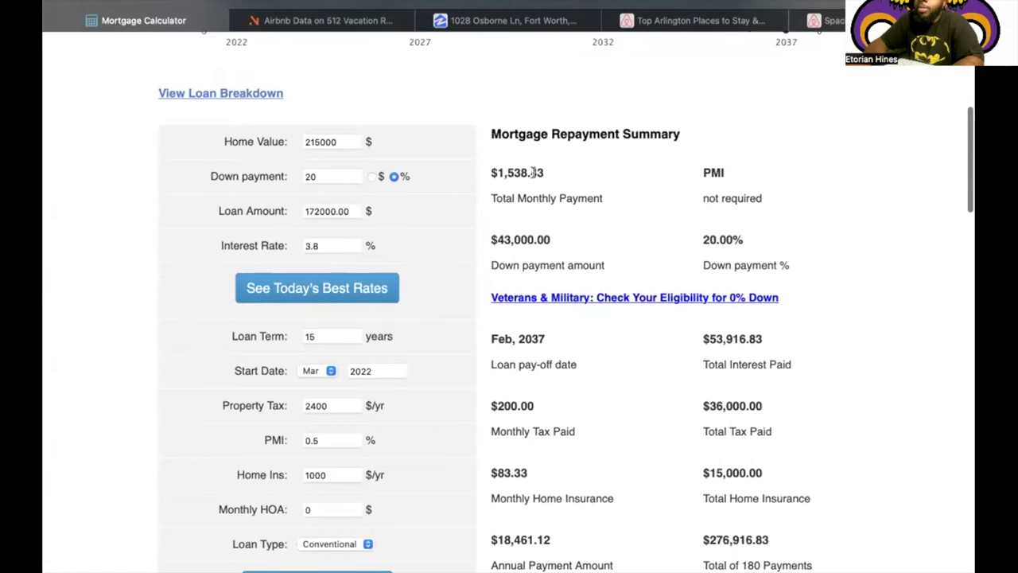
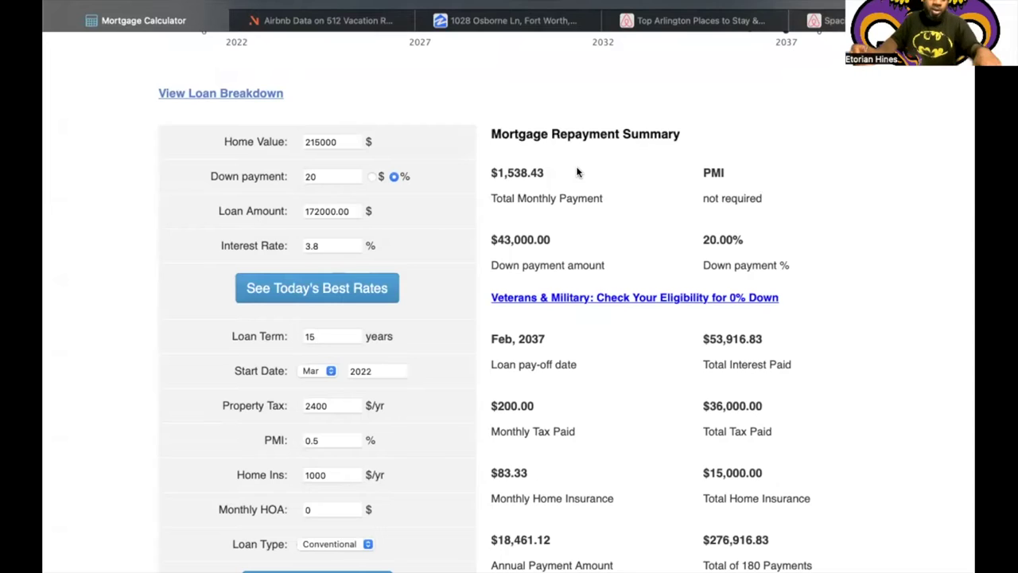
left_click_drag(578, 171, 254, 344)
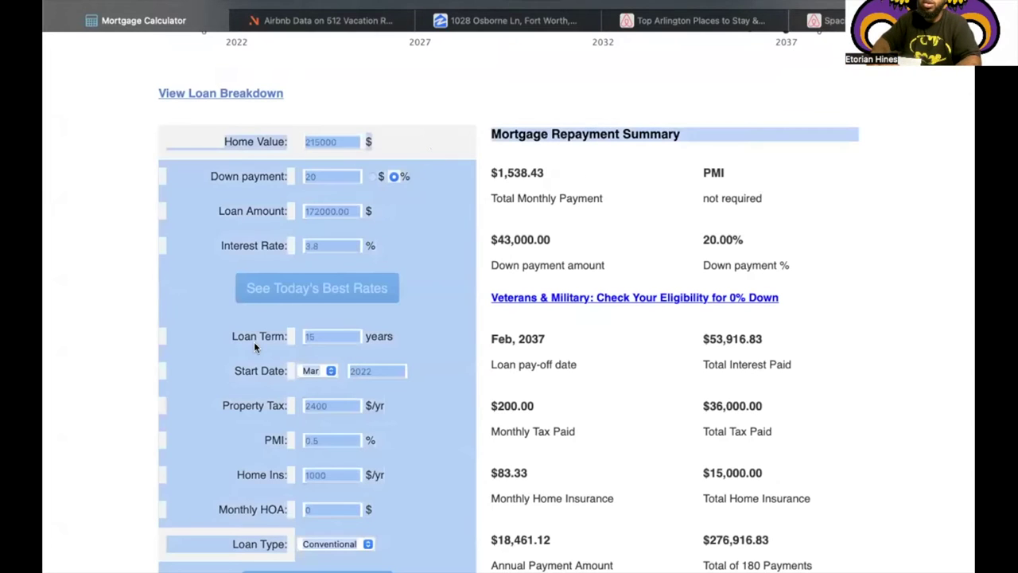
left_click(114, 310)
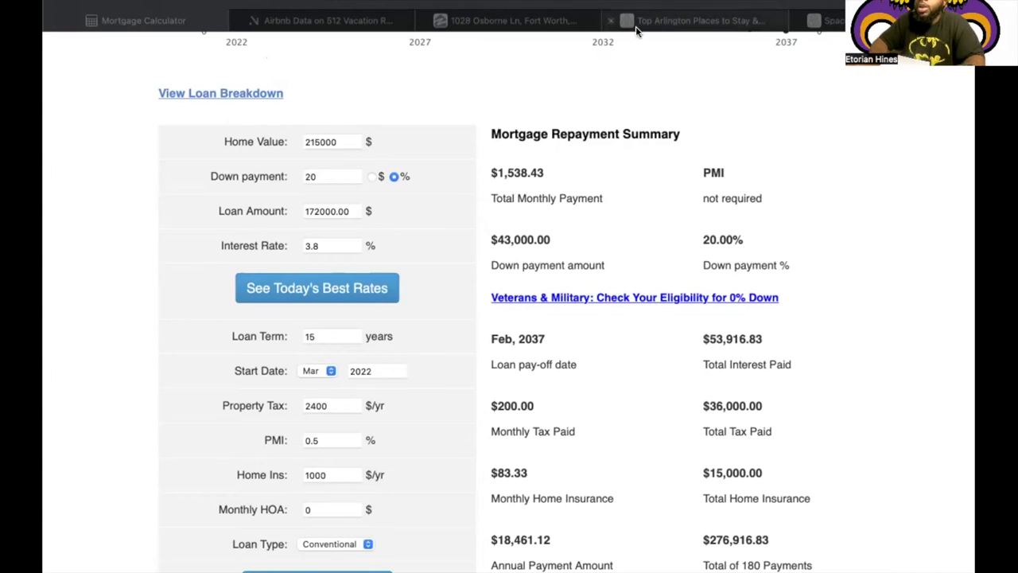
Switch to the AirDNA page for Arlington and check short-term rental details on the map around E Abram St and AT&T Stadium.
left_click(510, 20)
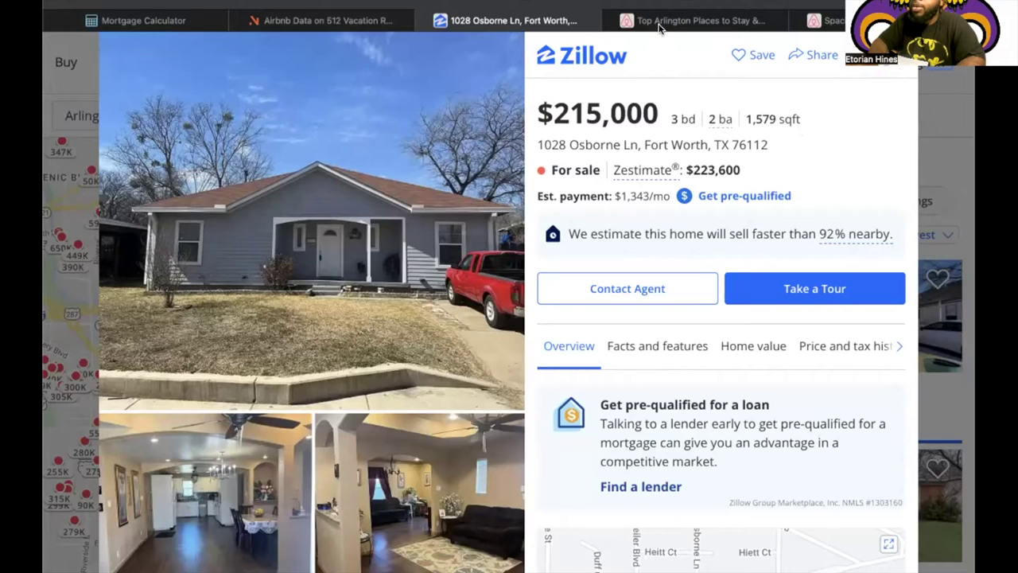
left_click(304, 22)
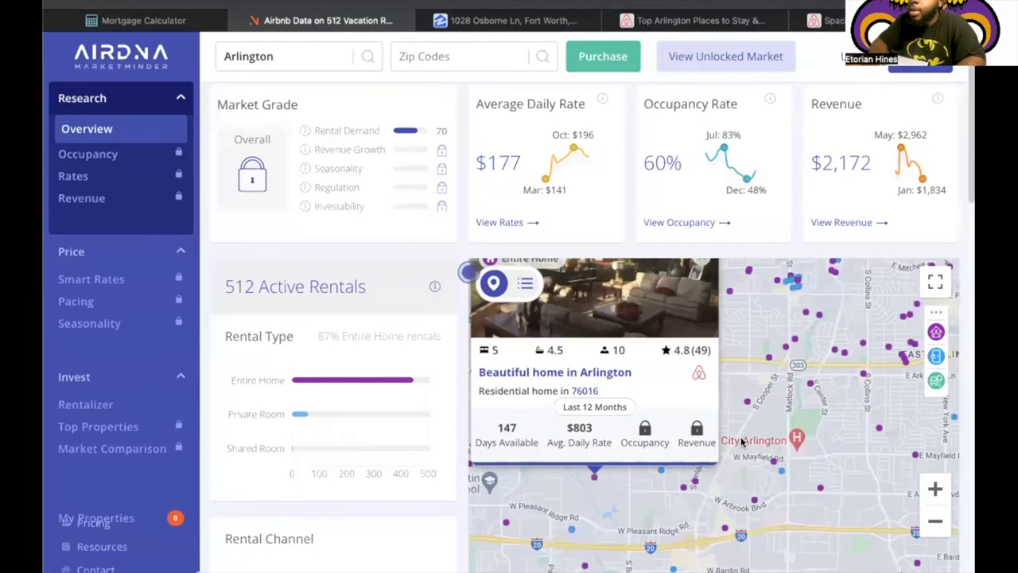
left_click(935, 521)
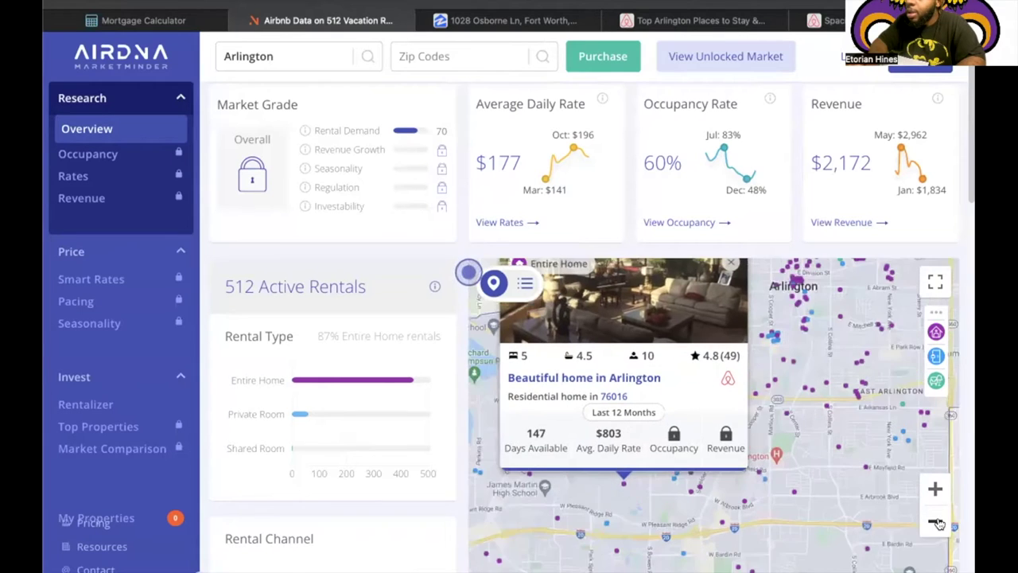
left_click(937, 522)
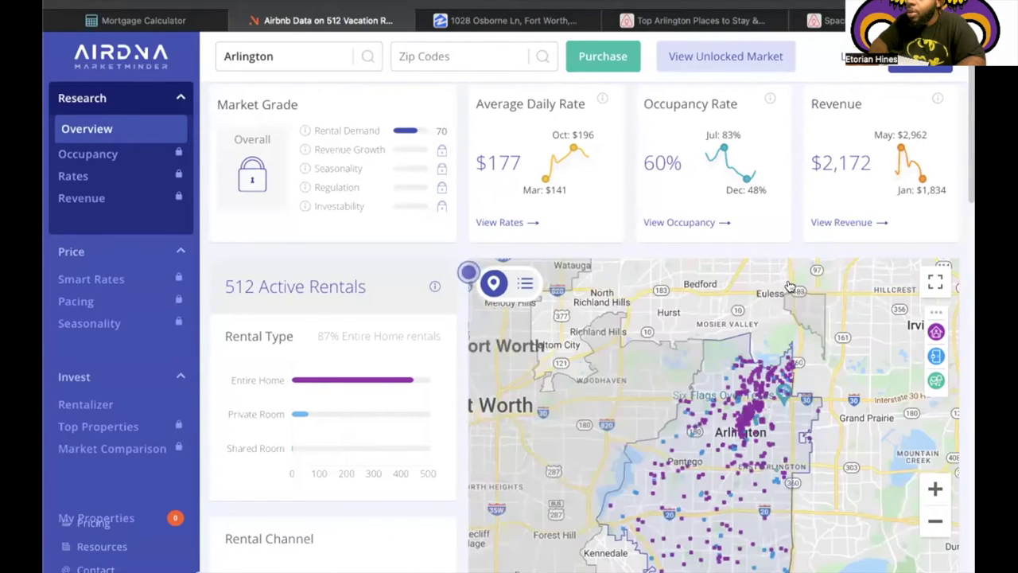
left_click(935, 489)
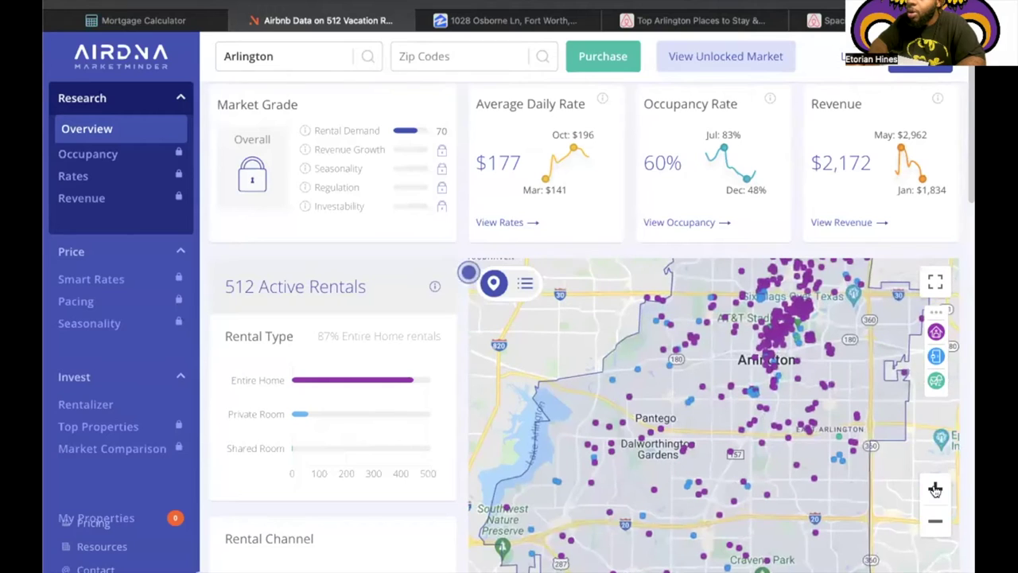
left_click_drag(853, 296, 781, 373)
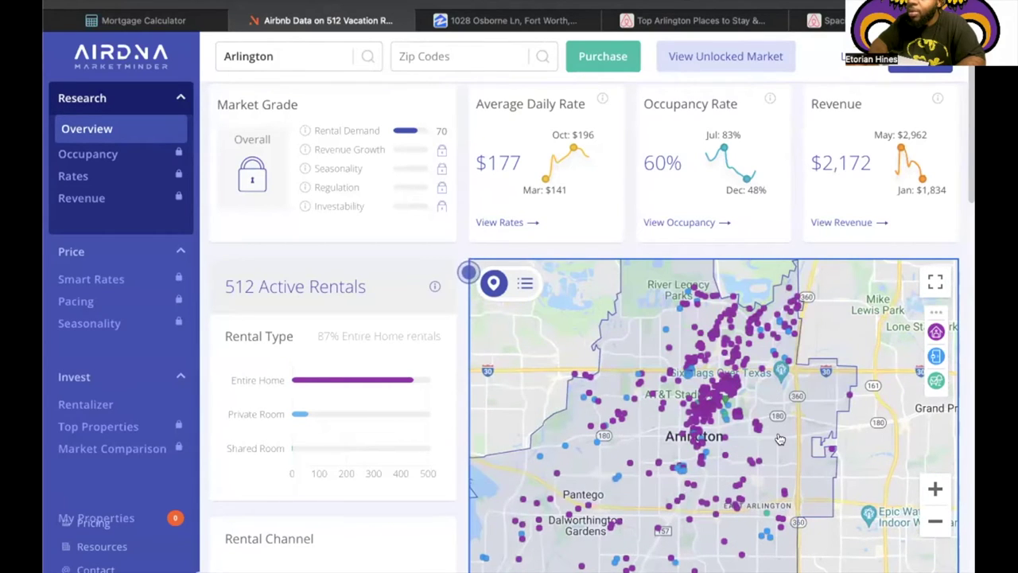
scroll(781, 439, "up", 1)
mouse_move(735, 385)
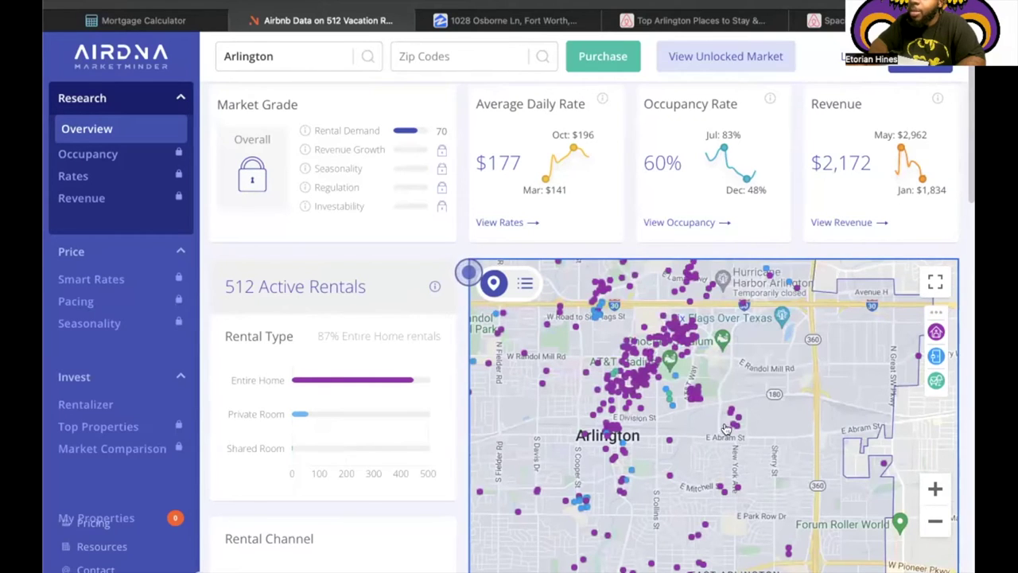
mouse_move(736, 421)
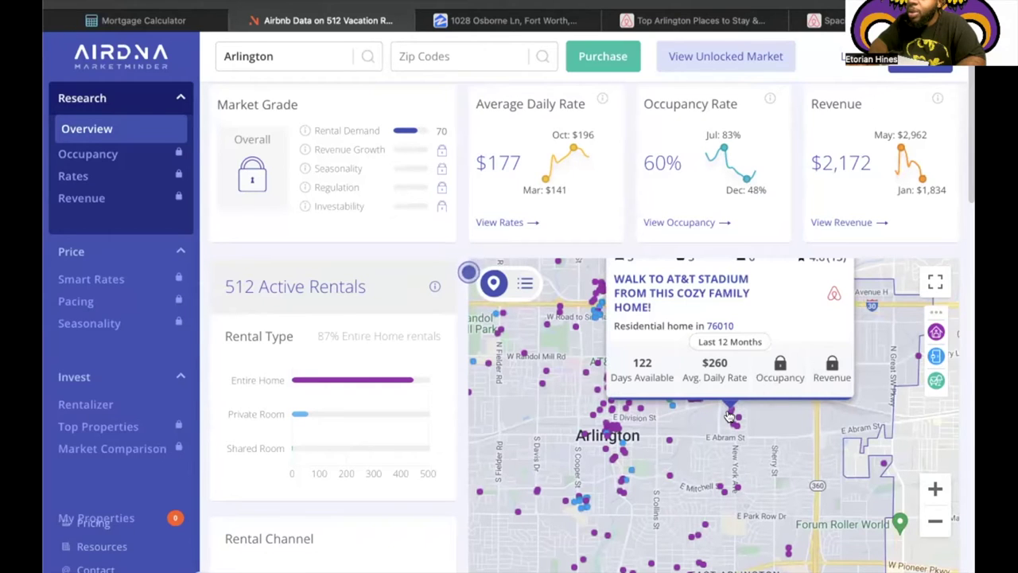
mouse_move(642, 385)
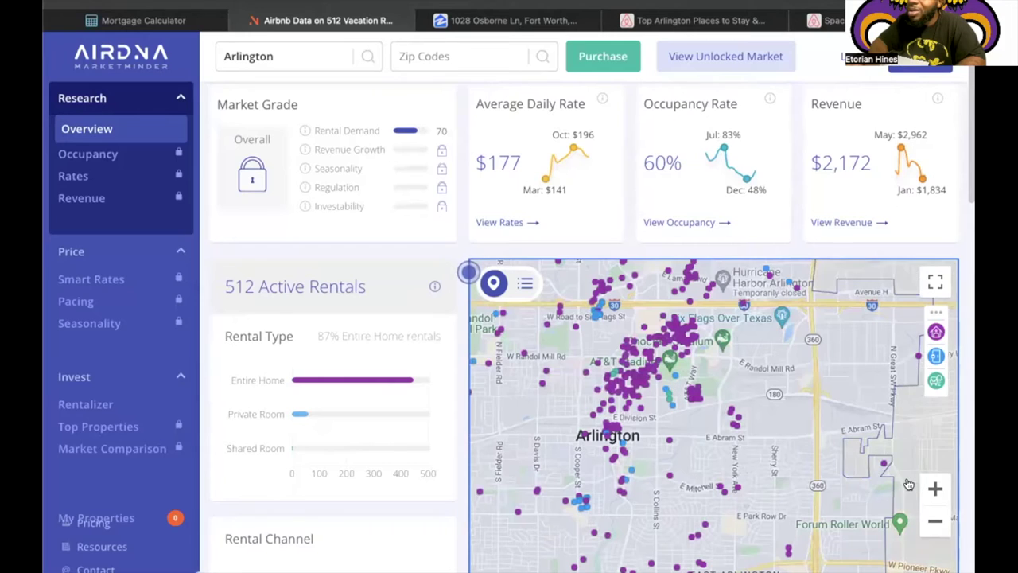
Show the rental map in full screen and examine the average daily rates of rentals north of downtown Arlington.
left_click(935, 489)
mouse_move(750, 394)
left_mouse_down()
mouse_move(796, 421)
mouse_move(833, 501)
left_mouse_up()
mouse_move(674, 339)
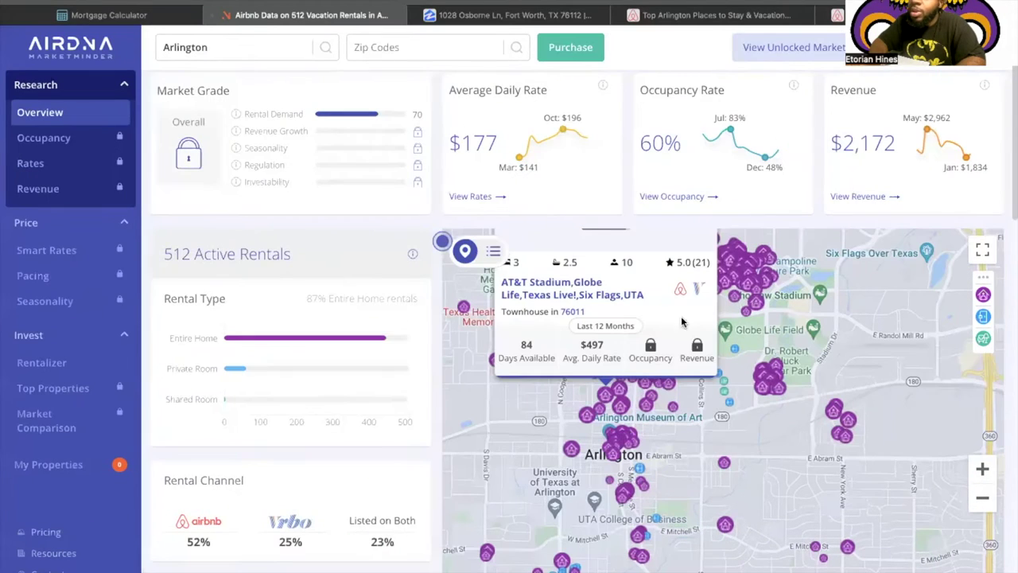
left_click(983, 250)
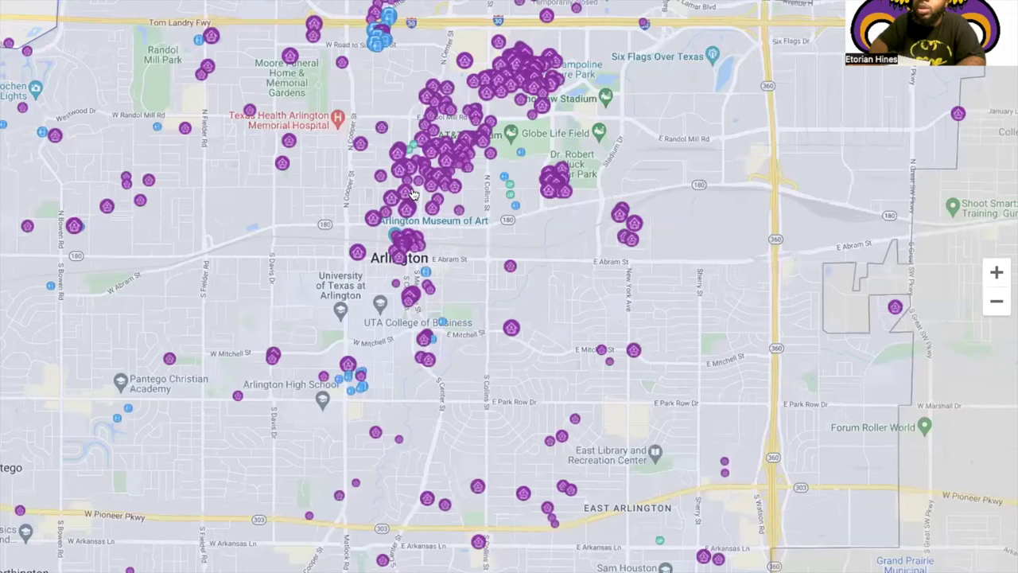
mouse_move(413, 194)
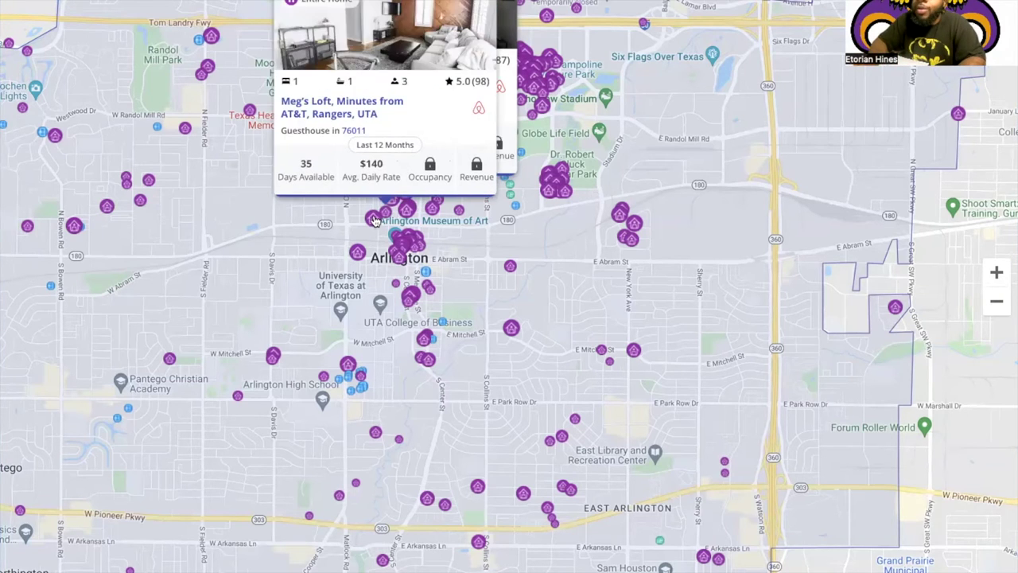
Examine the rental locations on the map from downtown Arlington and Stadium Dr up to the neighborhoods north of AT&T Stadium.
mouse_move(374, 221)
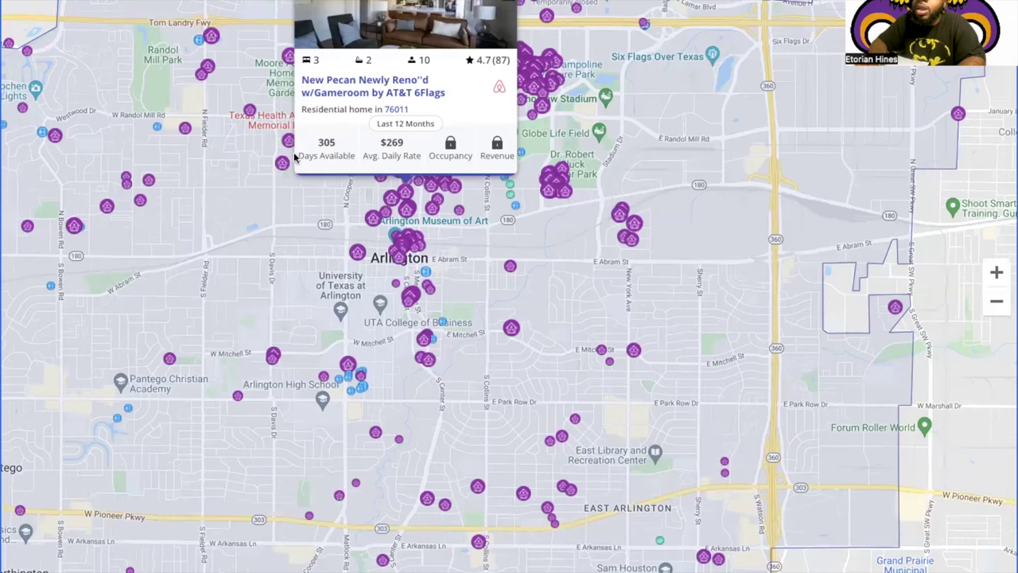
mouse_move(282, 165)
scroll(535, 221, "up", 1)
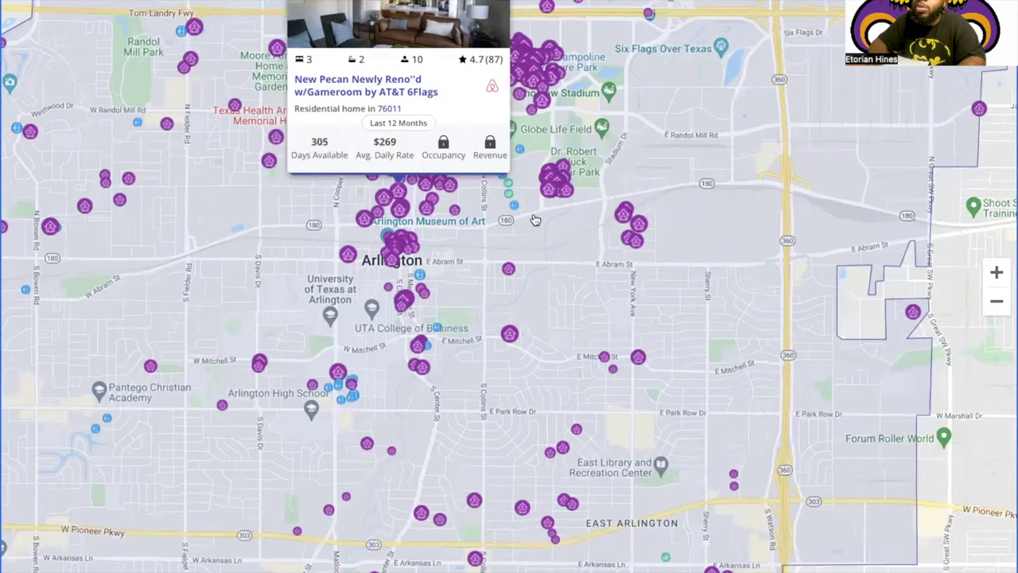
scroll(560, 153, "up", 1)
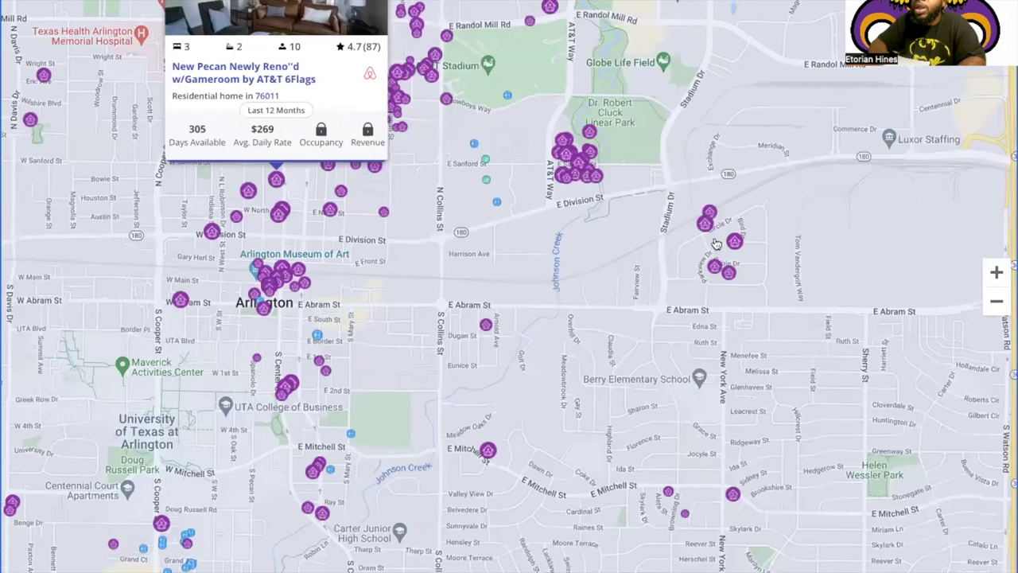
mouse_move(715, 268)
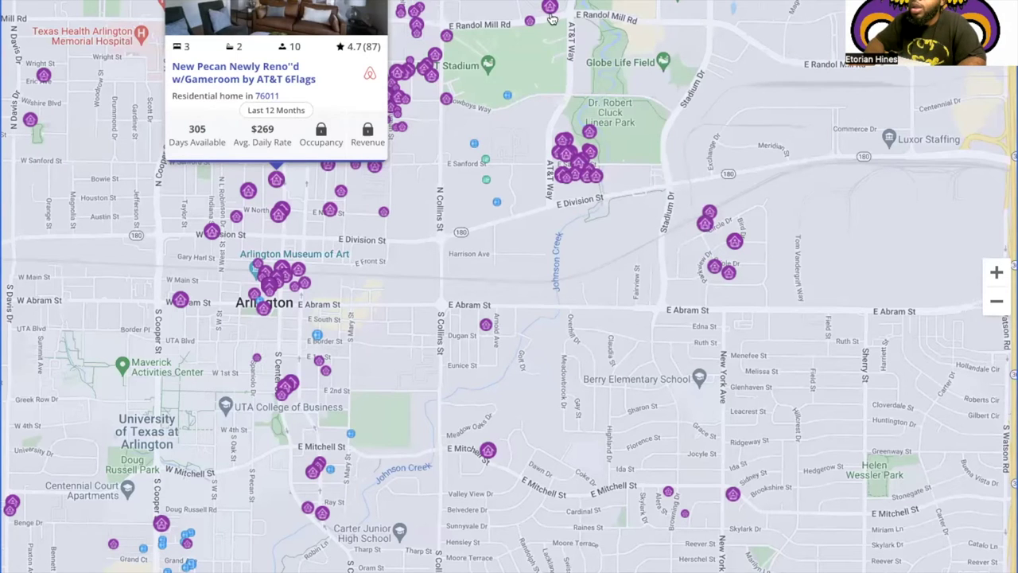
scroll(543, 82, "up", 2)
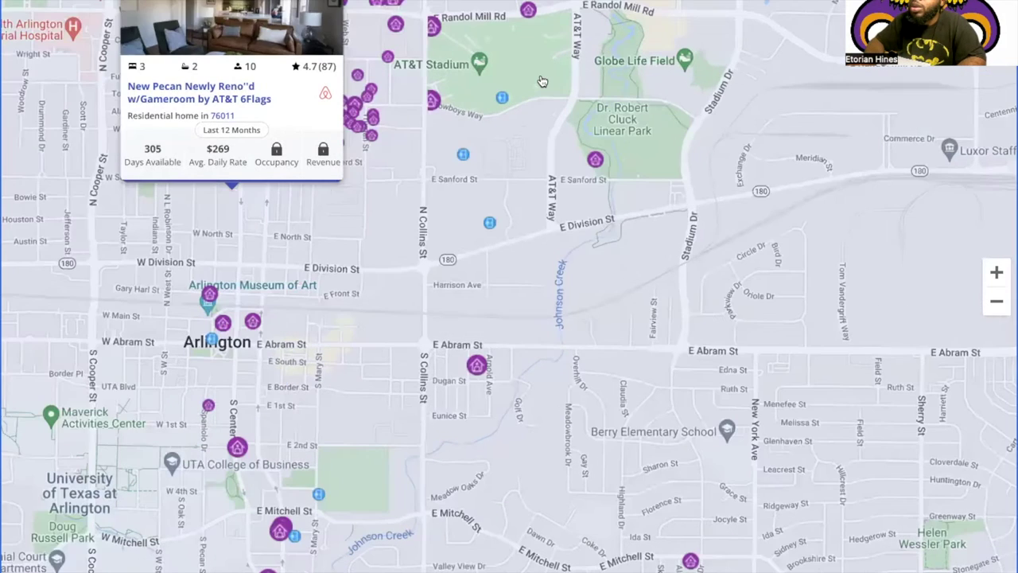
scroll(531, 176, "up", 2)
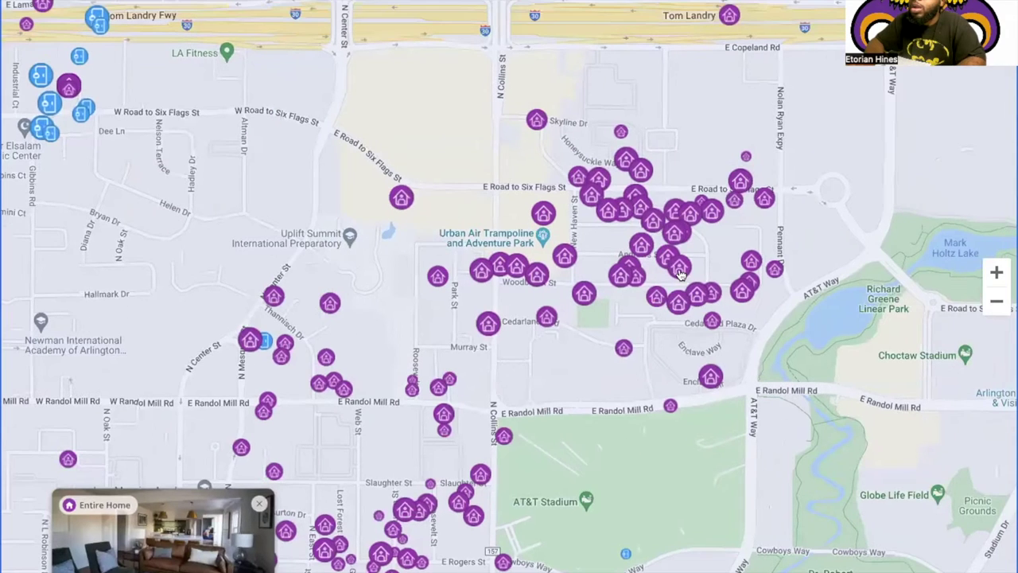
mouse_move(681, 274)
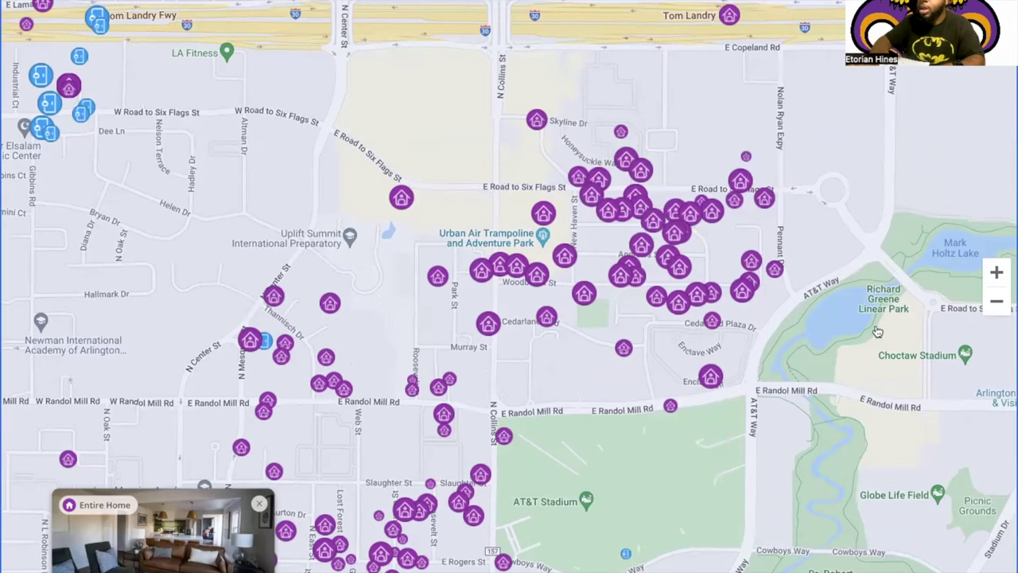
mouse_move(519, 272)
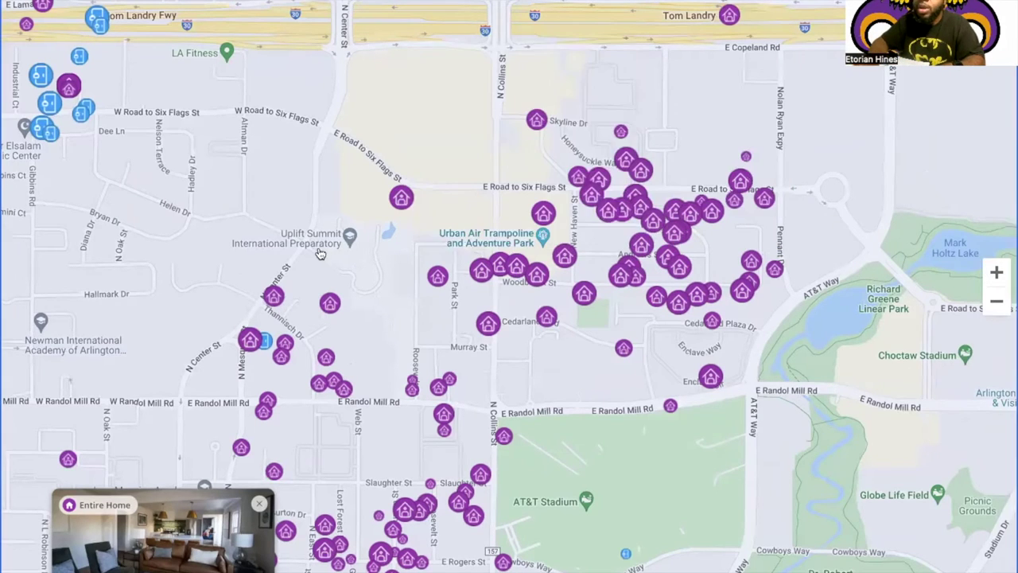